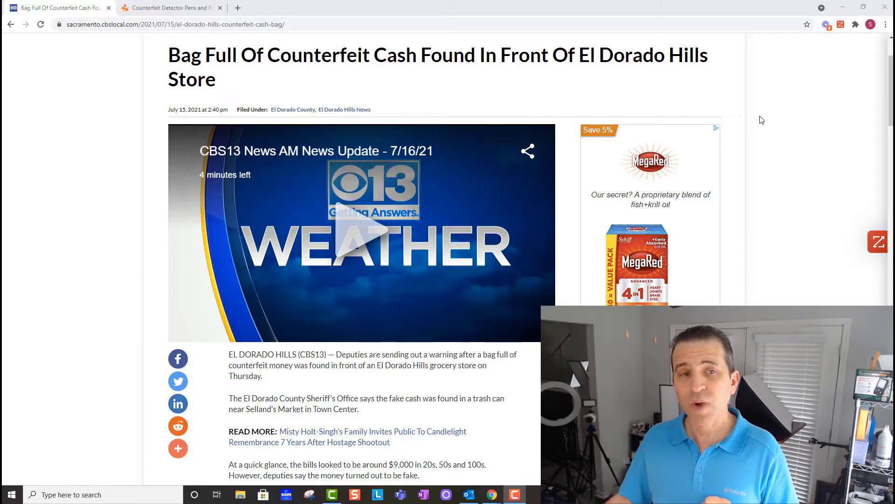
pyautogui.scroll(-2, 765, 121)
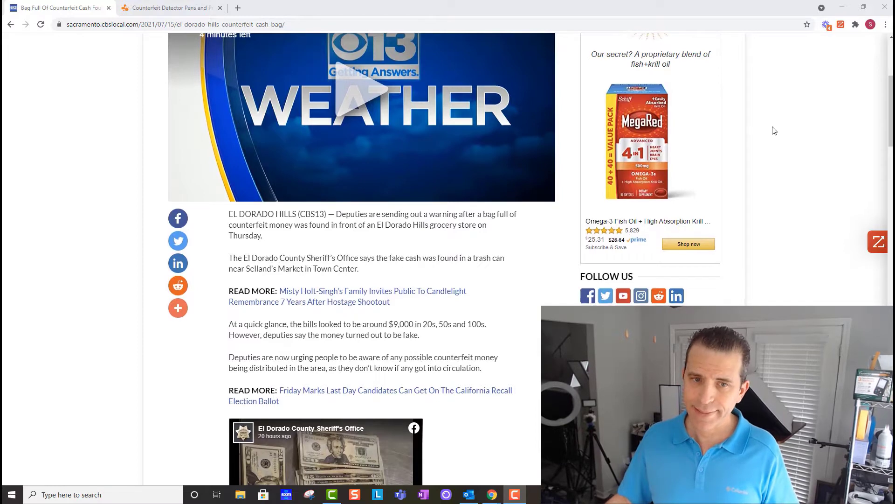
pyautogui.scroll(-1, 766, 120)
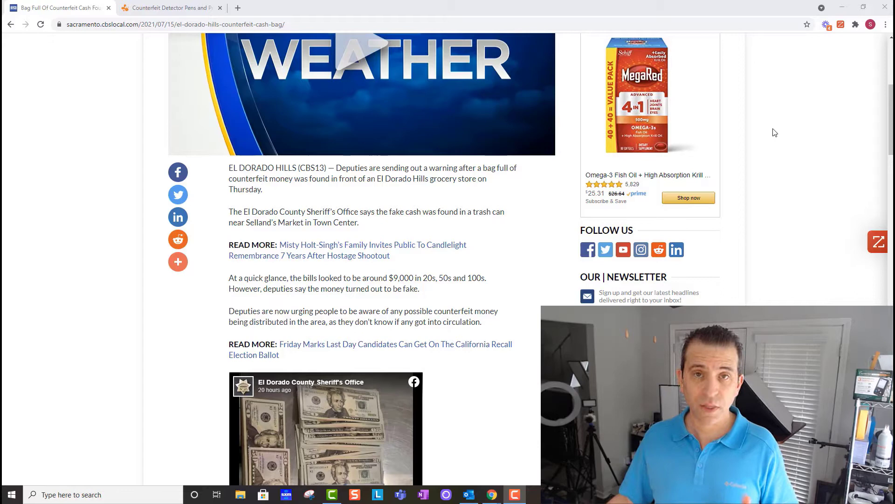
pyautogui.scroll(-2, 773, 137)
pyautogui.scroll(-1, 772, 140)
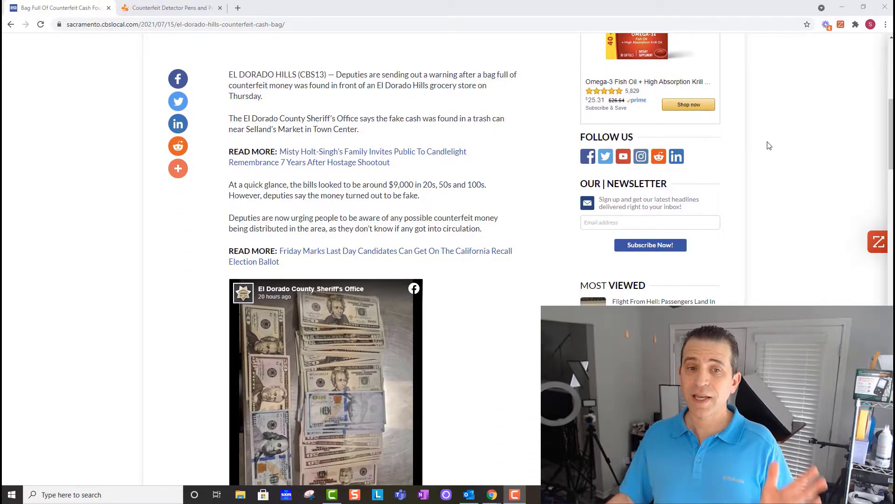
pyautogui.scroll(-2, 768, 144)
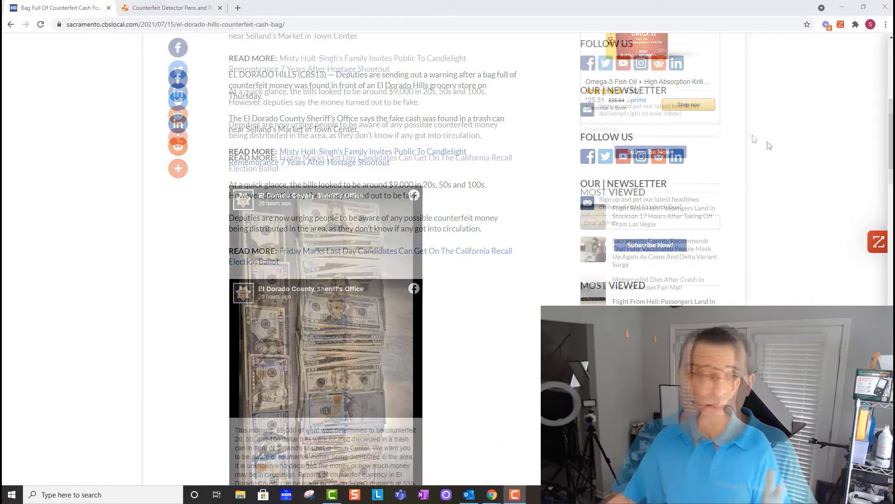